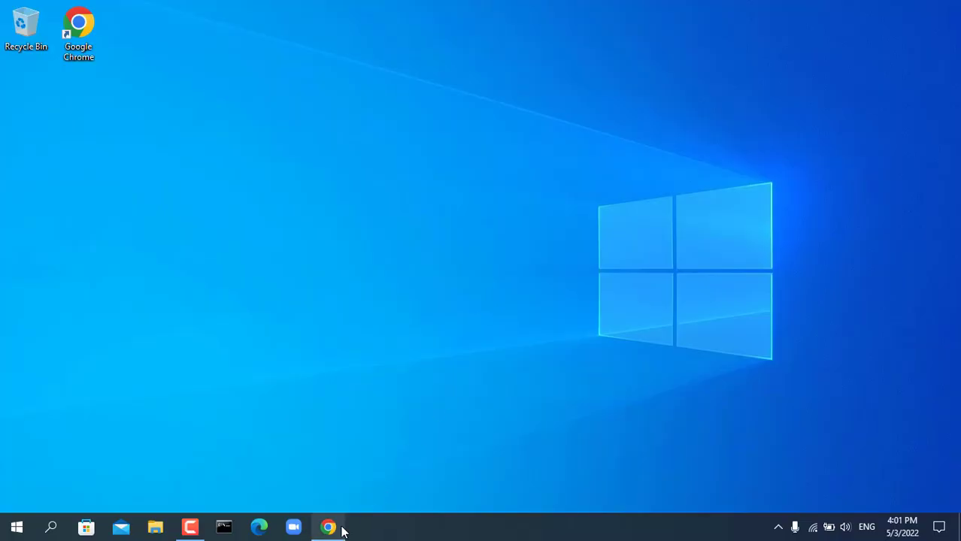
- Switch to Chrome and download USB Raptor from its SourceForge project page
{"action": "left_click", "coordinate": [342, 531]}
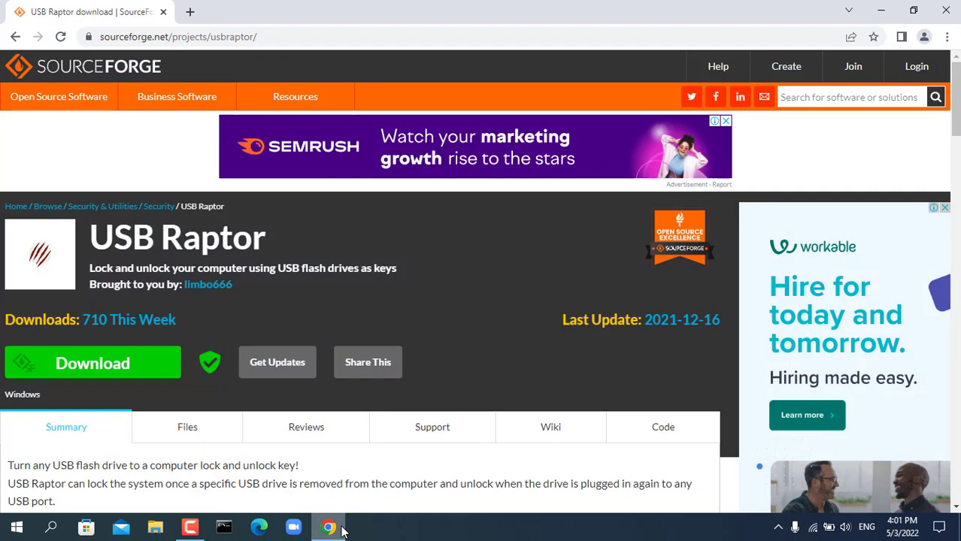
{"action": "left_click", "coordinate": [293, 36]}
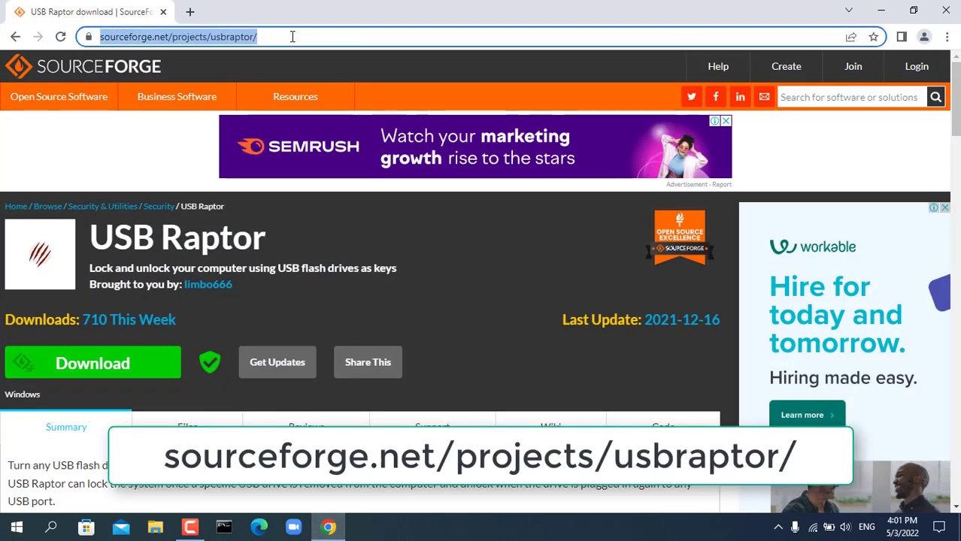
{"action": "left_click_drag", "start_coordinate": [93, 241], "coordinate": [266, 248]}
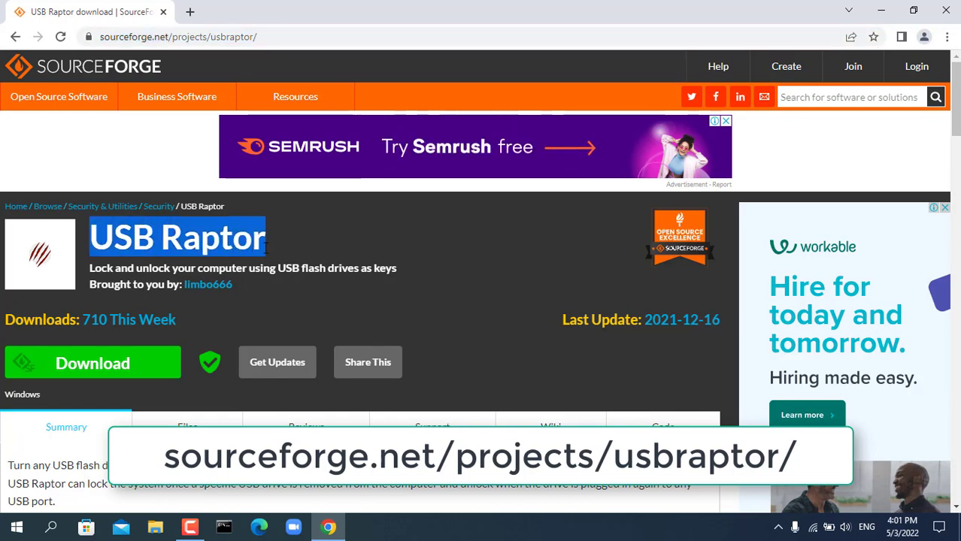
{"action": "left_click", "coordinate": [140, 364]}
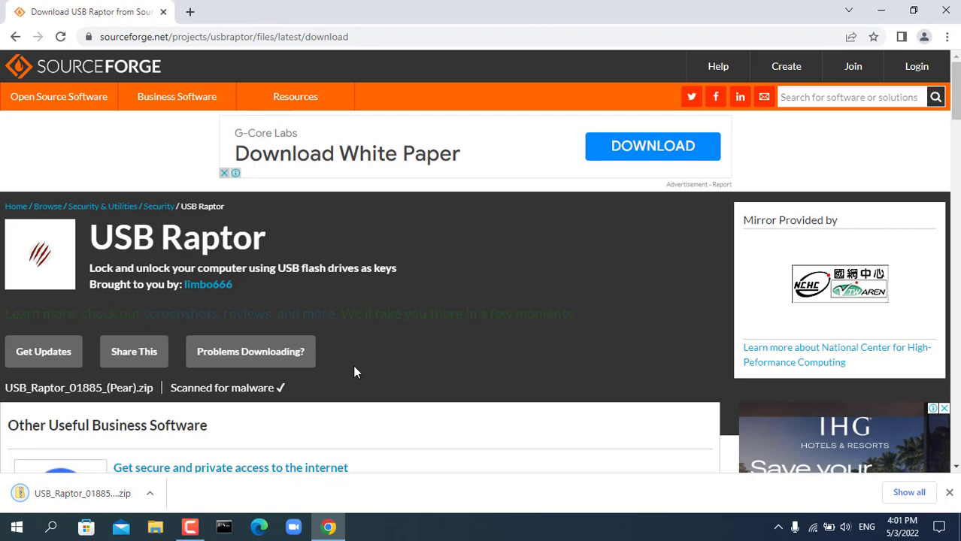
- Show the downloaded USB_Raptor_01885_(Pear).zip in its folder and extract it into Downloads
{"action": "left_click", "coordinate": [153, 499]}
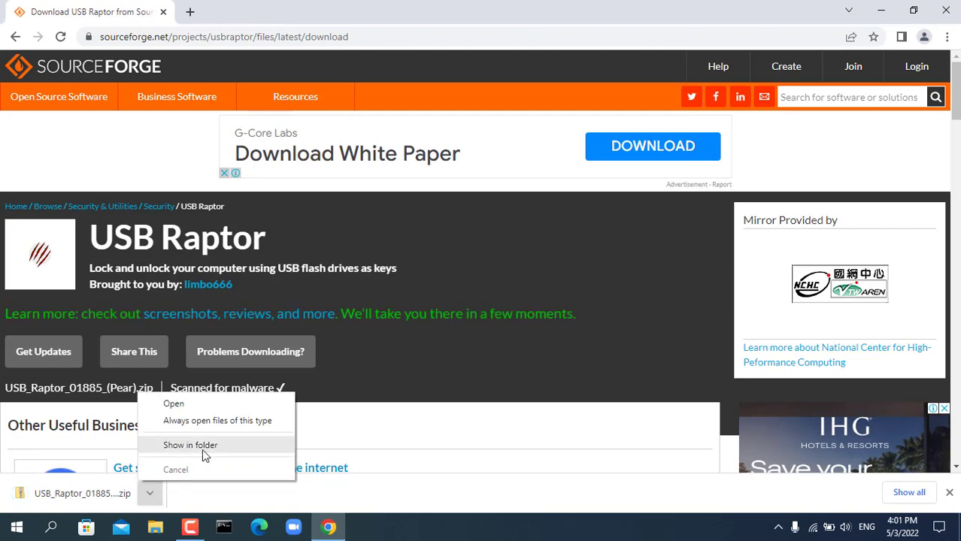
{"action": "left_click", "coordinate": [202, 449]}
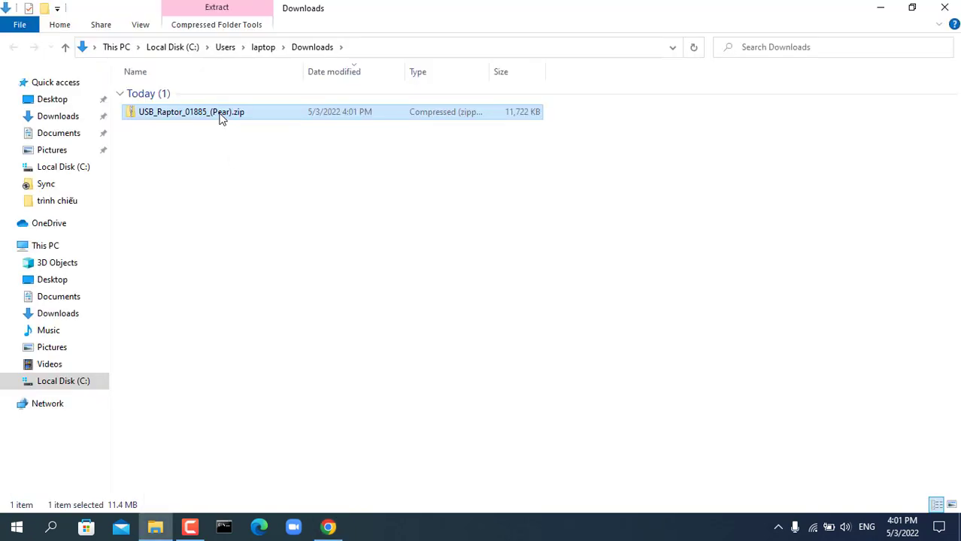
{"action": "right_click", "coordinate": [220, 116]}
{"action": "left_click", "coordinate": [264, 176]}
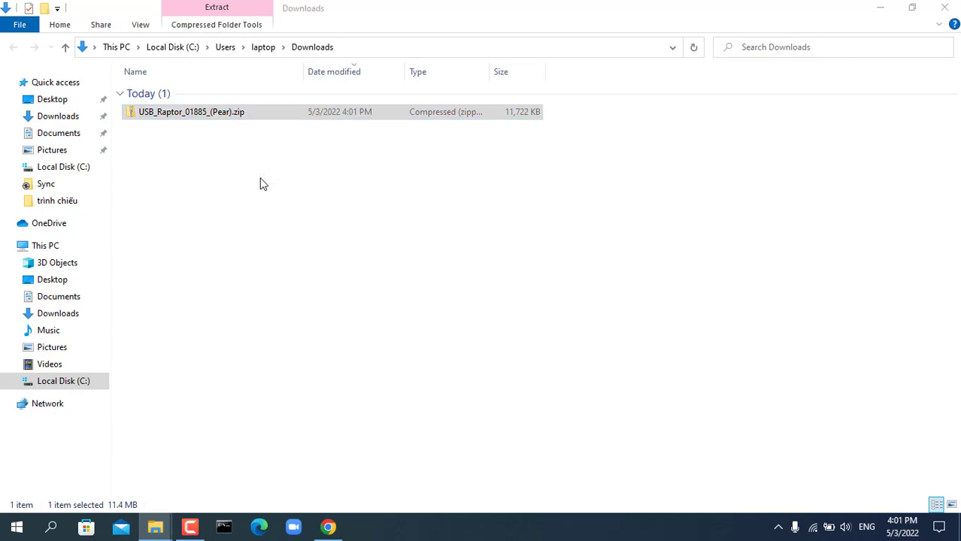
{"action": "left_click", "coordinate": [606, 403]}
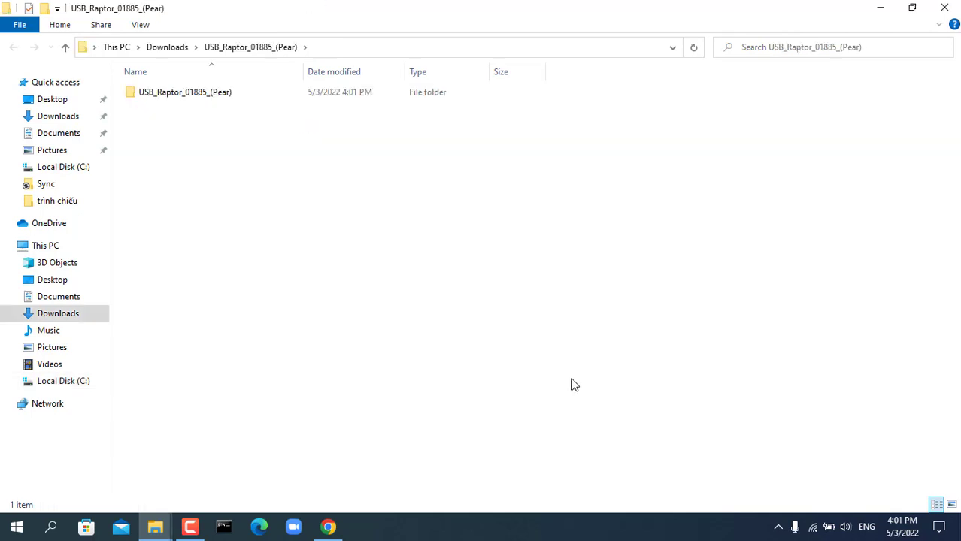
- Open the extracted USB_Raptor_01885_(Pear) folder and run USB Raptor.exe as administrator
{"action": "double_click", "coordinate": [197, 94]}
{"action": "left_click", "coordinate": [170, 168]}
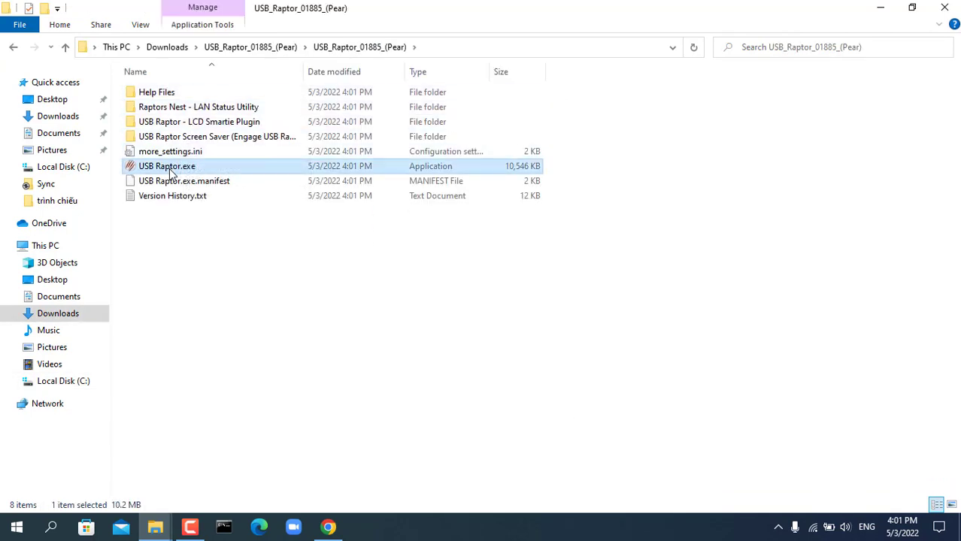
{"action": "right_click", "coordinate": [179, 173]}
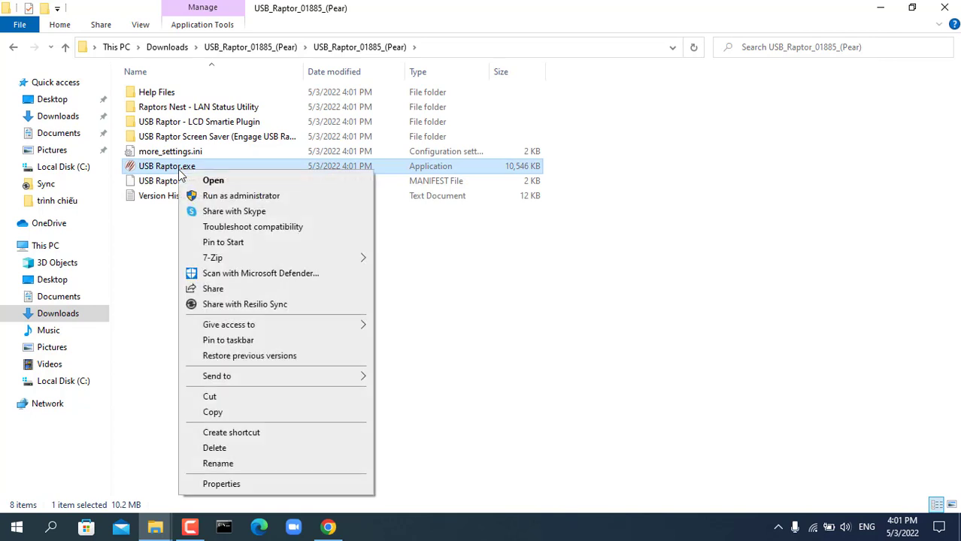
{"action": "left_click", "coordinate": [292, 197]}
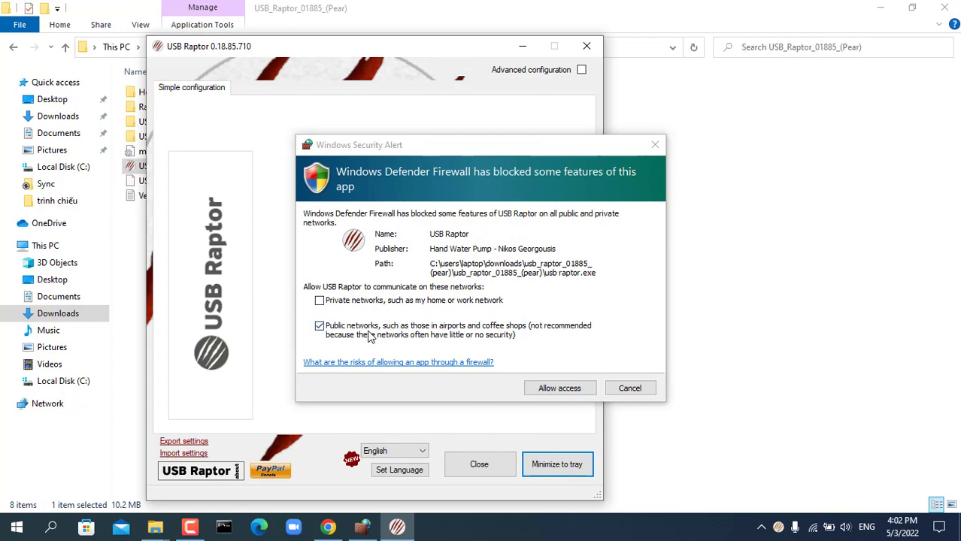
- Close the folder window and allow USB Raptor through the firewall on both private and public networks
{"action": "left_click", "coordinate": [955, 5]}
{"action": "left_click_drag", "start_coordinate": [412, 150], "coordinate": [633, 105]}
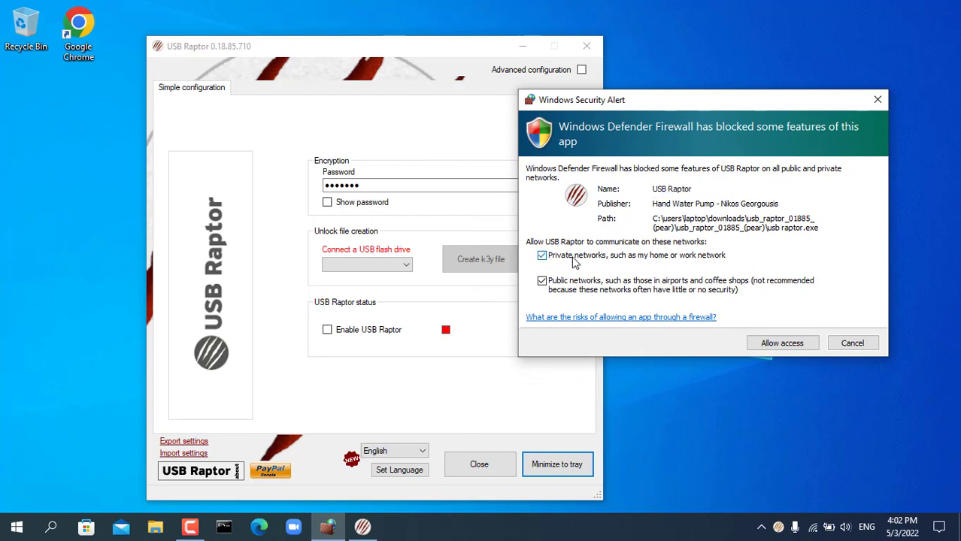
{"action": "left_click", "coordinate": [769, 346]}
- Reveal the encryption password and replace the default with a new password
{"action": "left_click", "coordinate": [385, 205]}
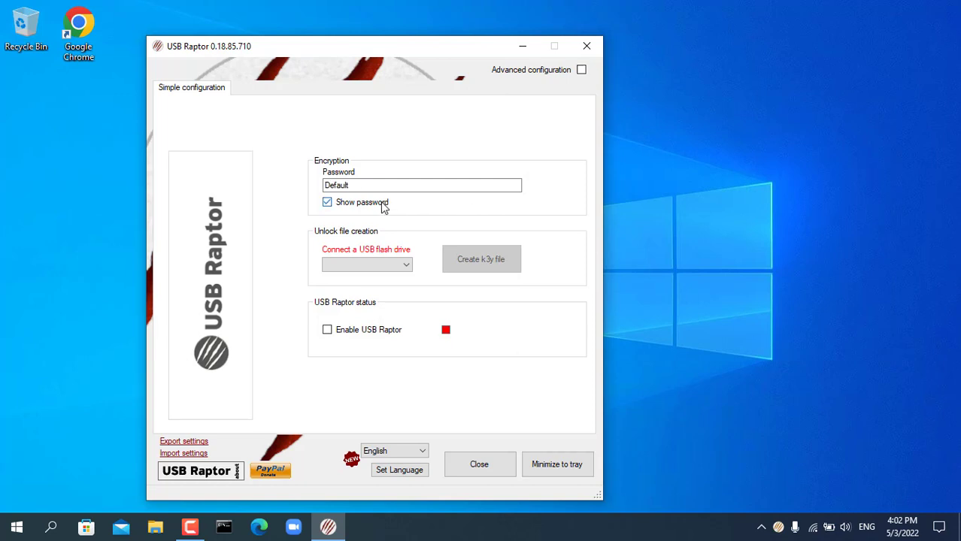
{"action": "left_click_drag", "start_coordinate": [392, 190], "coordinate": [297, 173]}
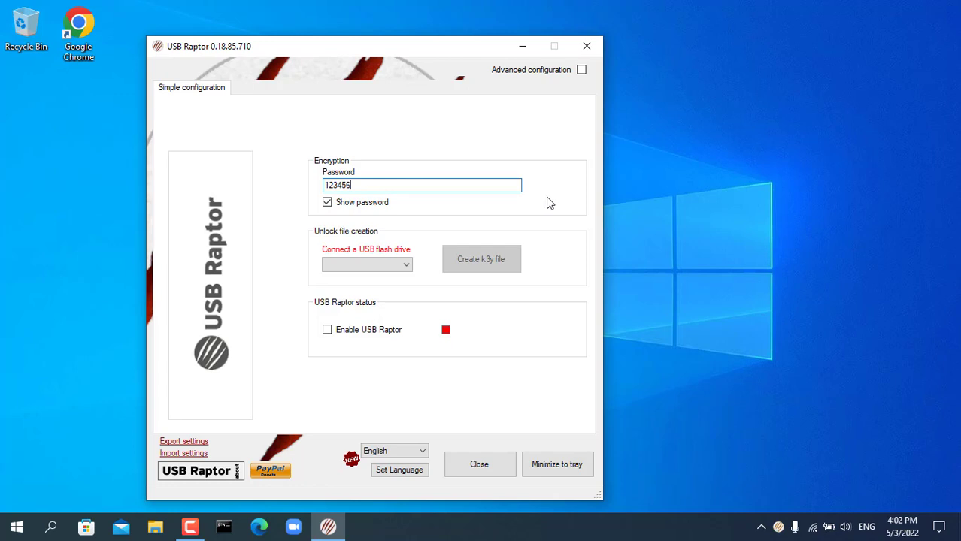
- Turn on advanced configuration and set this computer's network lock sync role to Slave with Sync lock and Sync unlock enabled
{"action": "left_click", "coordinate": [581, 69]}
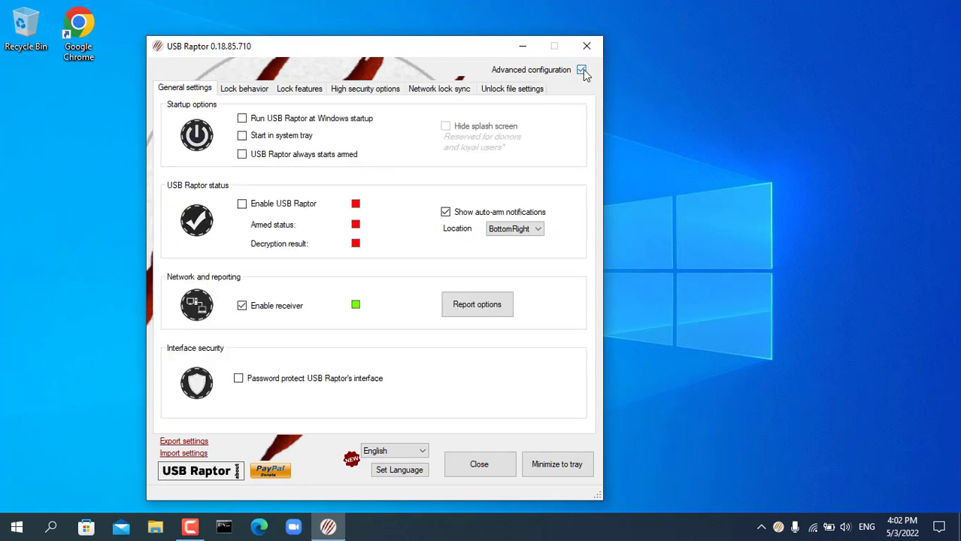
{"action": "left_click", "coordinate": [444, 90]}
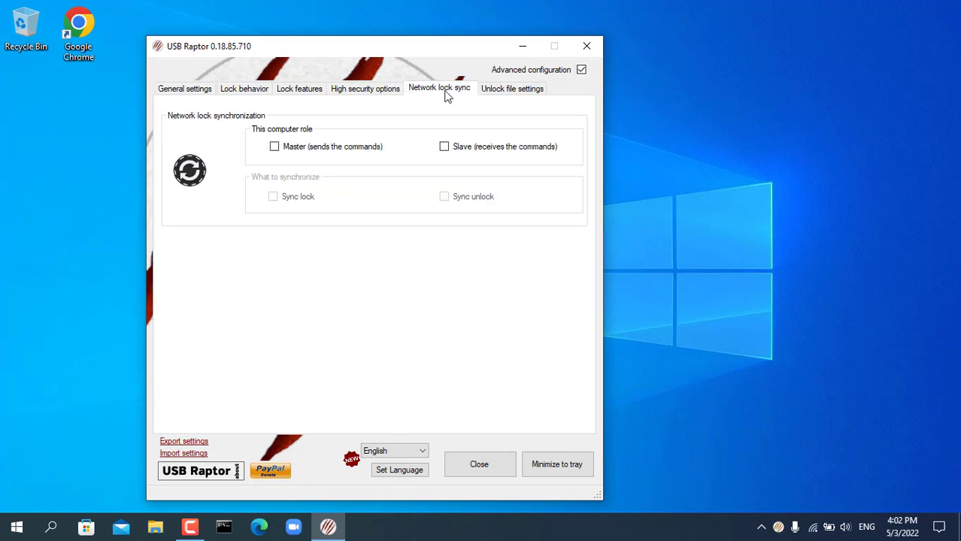
{"action": "left_click", "coordinate": [444, 147]}
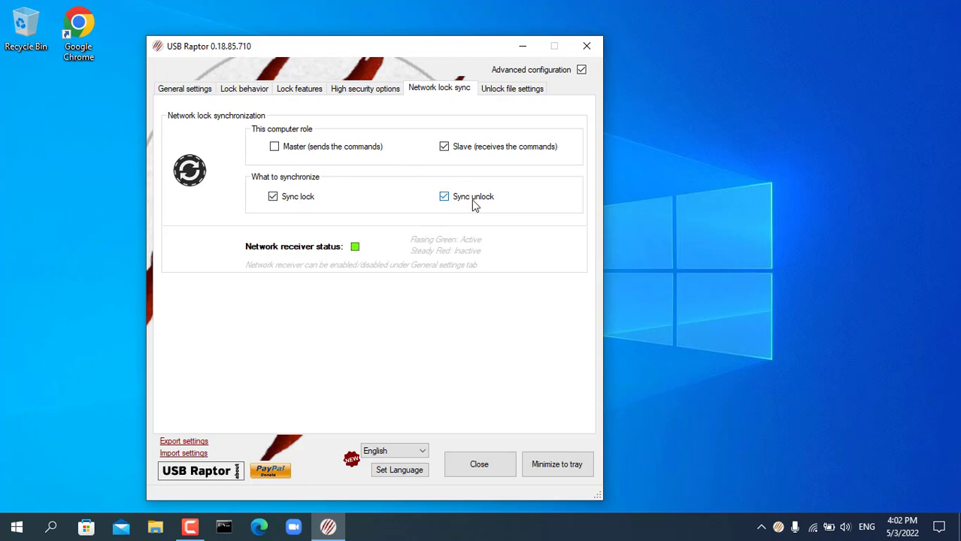
- Enable running USB Raptor at Windows startup, starting in the system tray and always starting armed in the general settings
{"action": "left_click", "coordinate": [197, 91]}
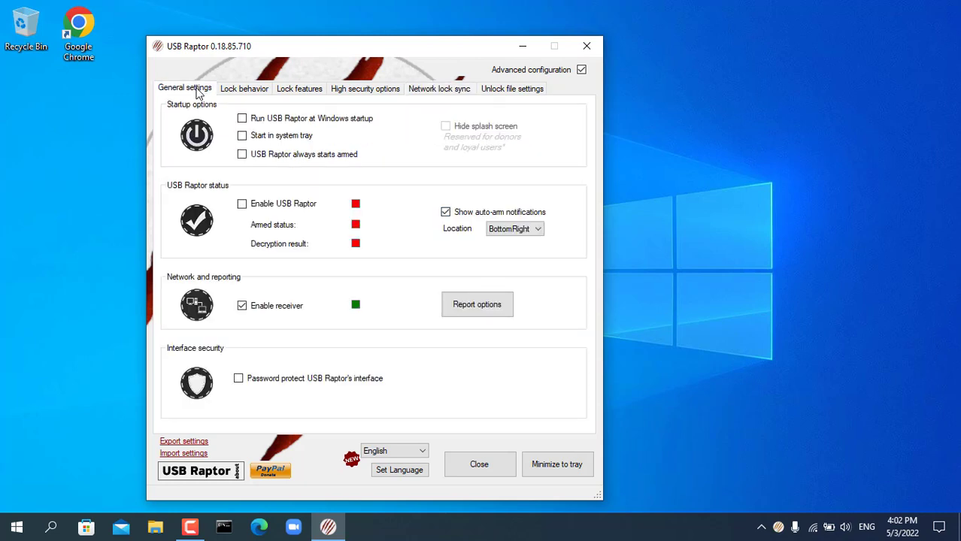
{"action": "left_click", "coordinate": [265, 120]}
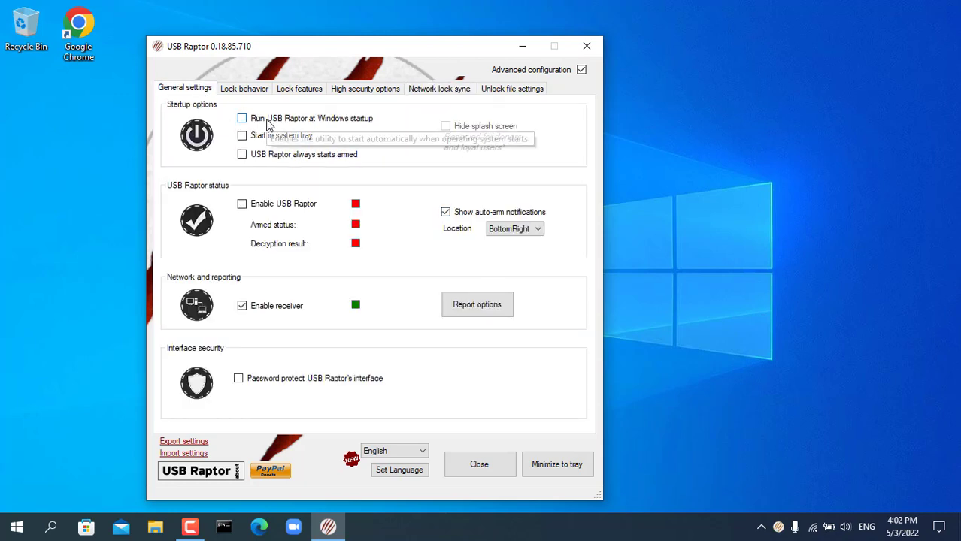
{"action": "left_click", "coordinate": [276, 155]}
{"action": "left_click", "coordinate": [592, 327]}
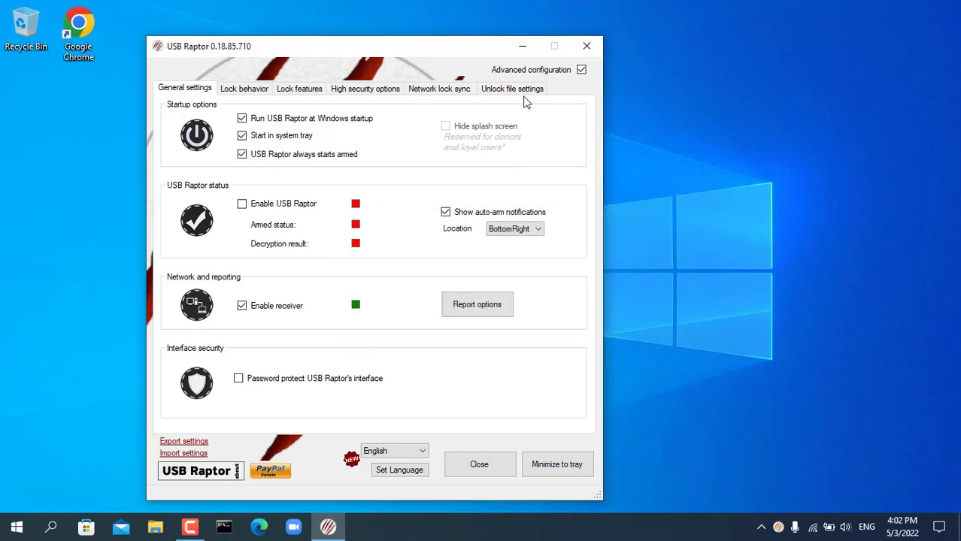
- Return to simple configuration, enable USB Raptor and minimize it to the tray
{"action": "left_click", "coordinate": [581, 70]}
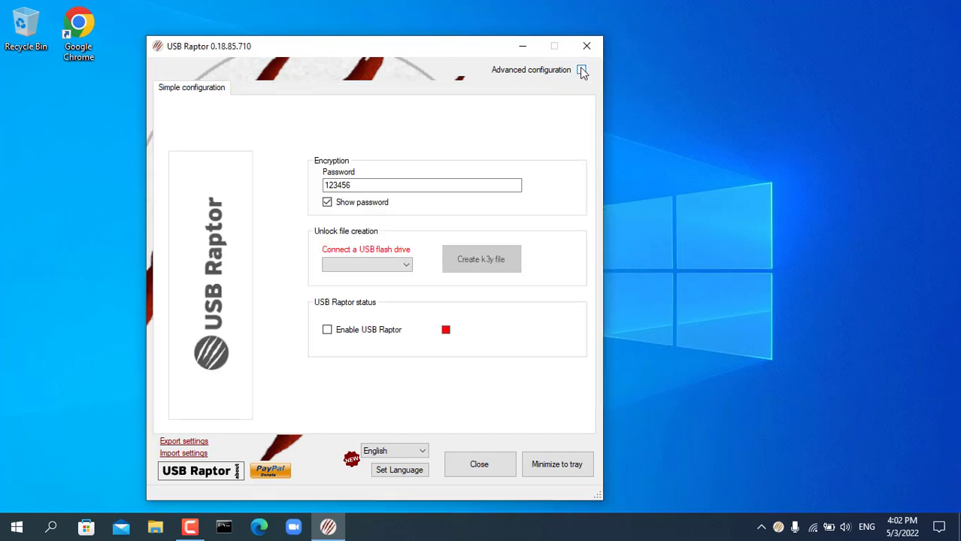
{"action": "left_click", "coordinate": [361, 336]}
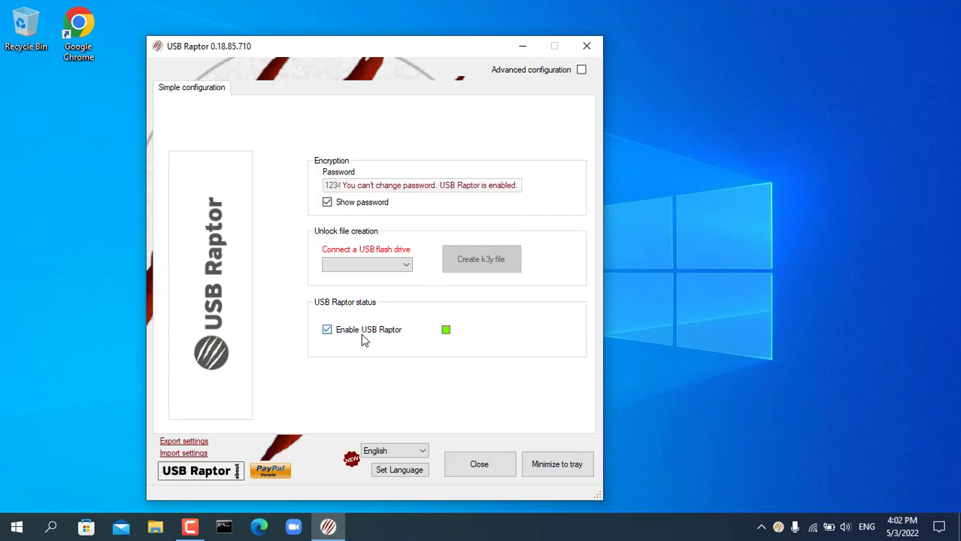
{"action": "left_click", "coordinate": [543, 467]}
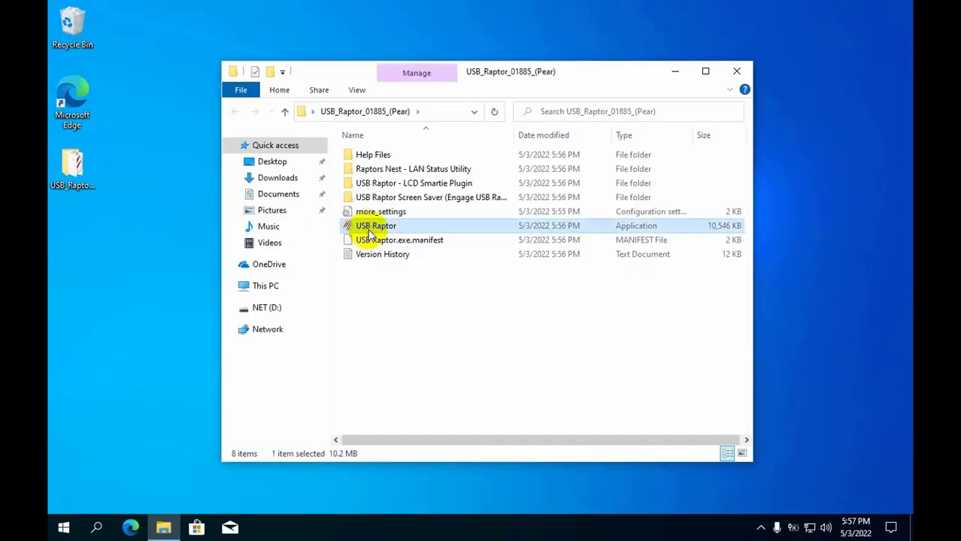
- On the second computer, run USB Raptor as administrator from the USB_Raptor_01885_(Pear) folder and minimize the folder window
{"action": "right_click", "coordinate": [368, 227]}
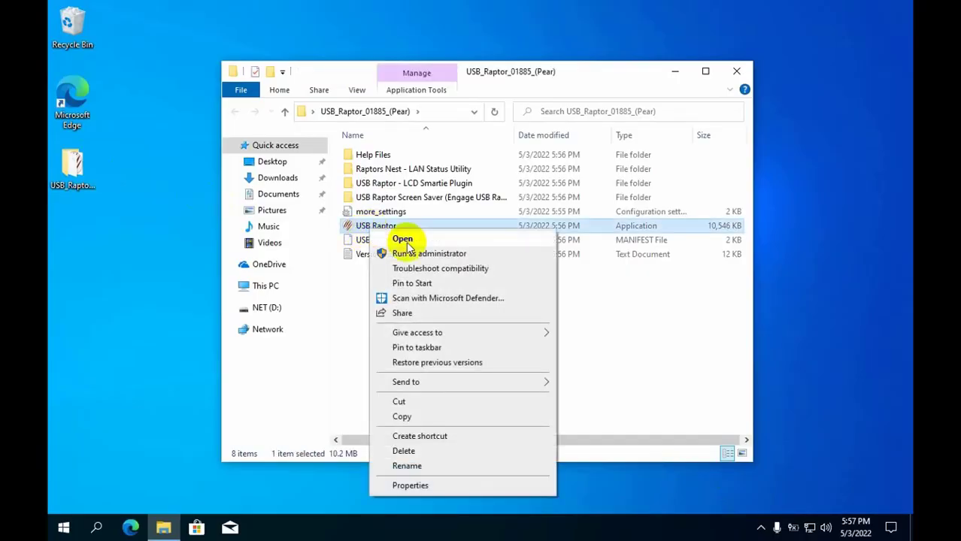
{"action": "left_click", "coordinate": [432, 256]}
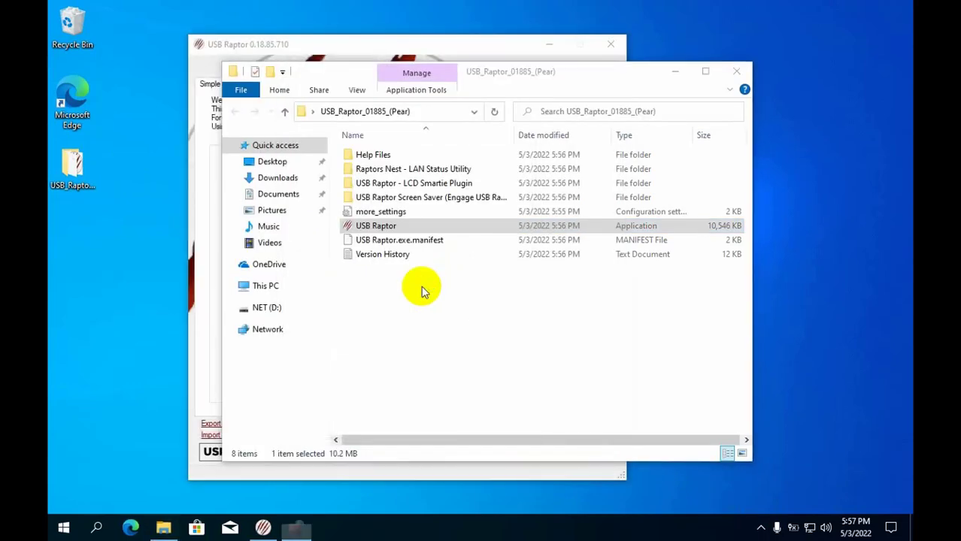
{"action": "left_click", "coordinate": [677, 72]}
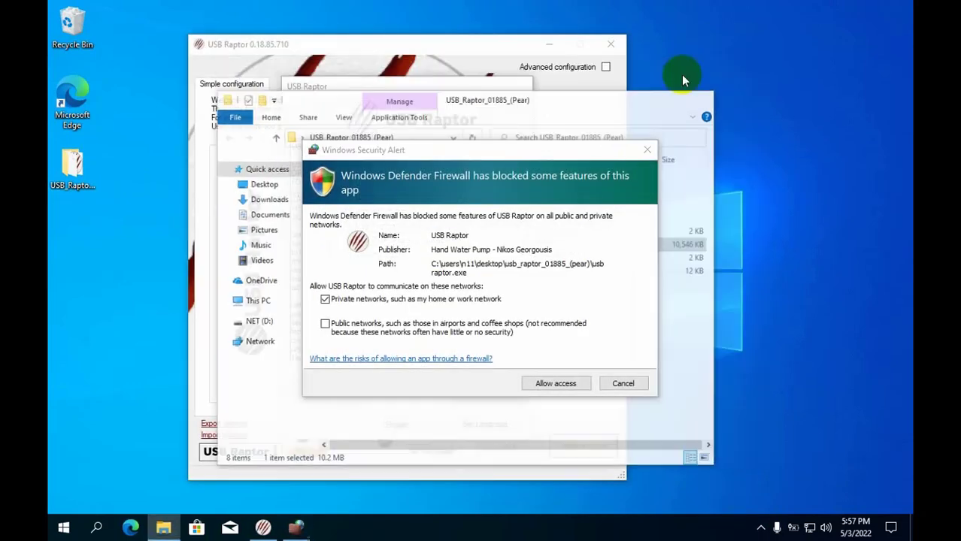
- Allow USB Raptor through the firewall on private and public networks and accept its terms of use
{"action": "left_click_drag", "start_coordinate": [422, 158], "coordinate": [632, 125]}
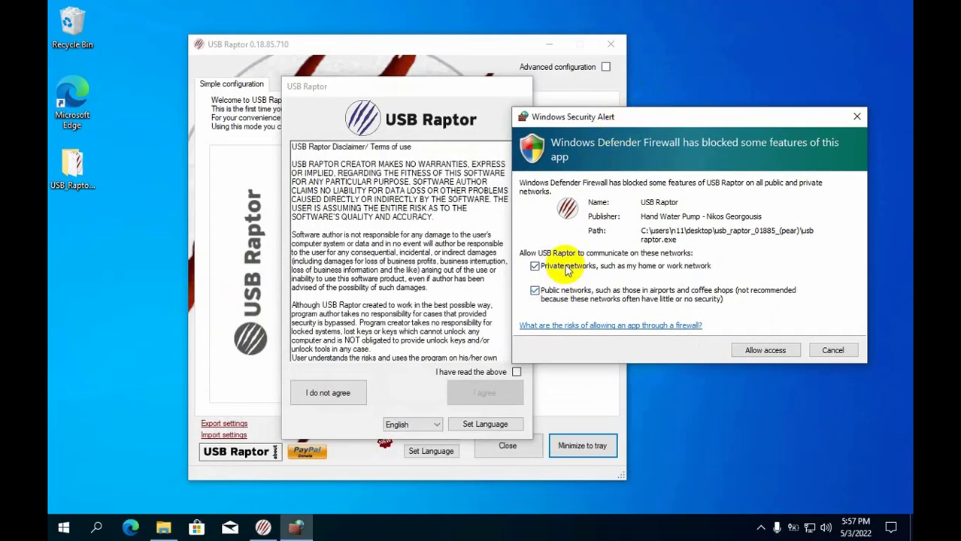
{"action": "left_click", "coordinate": [766, 351]}
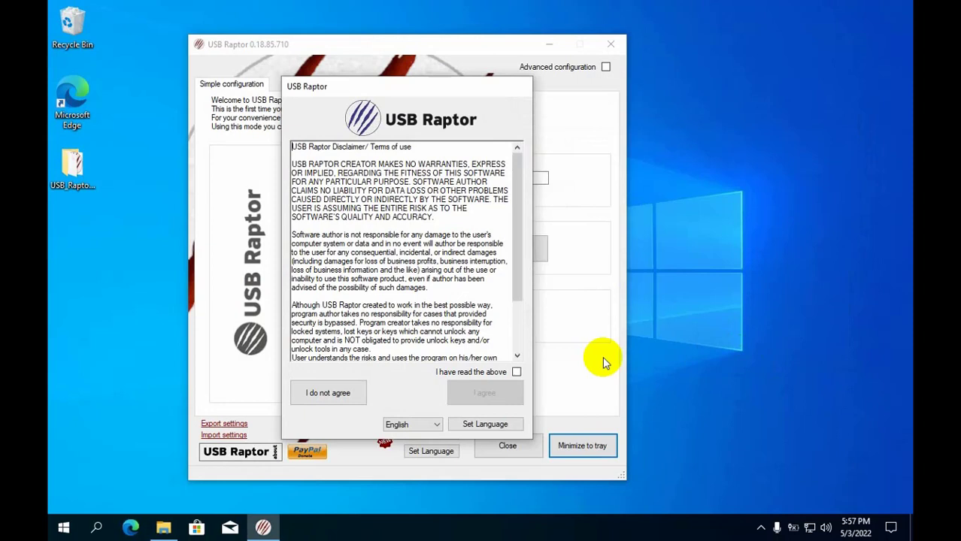
{"action": "left_click", "coordinate": [516, 373]}
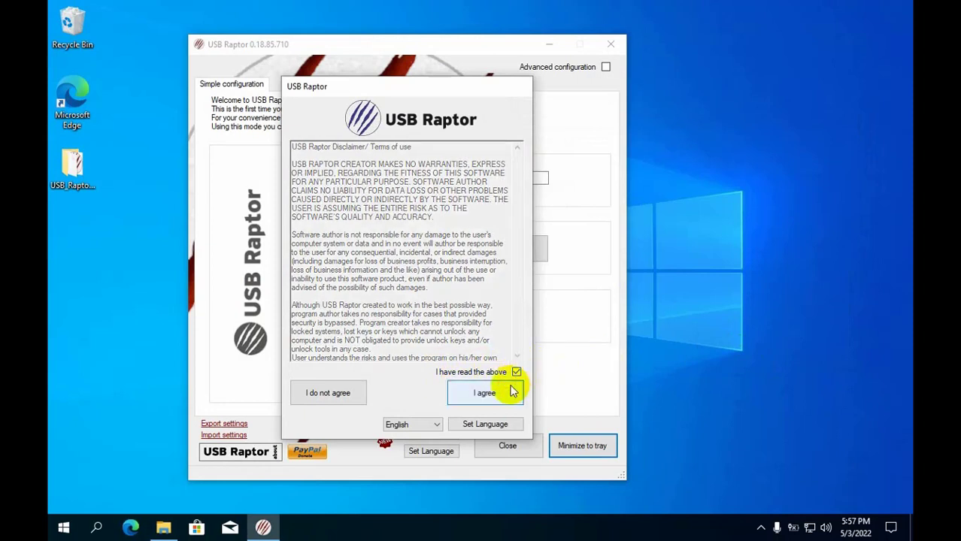
{"action": "left_click", "coordinate": [498, 396]}
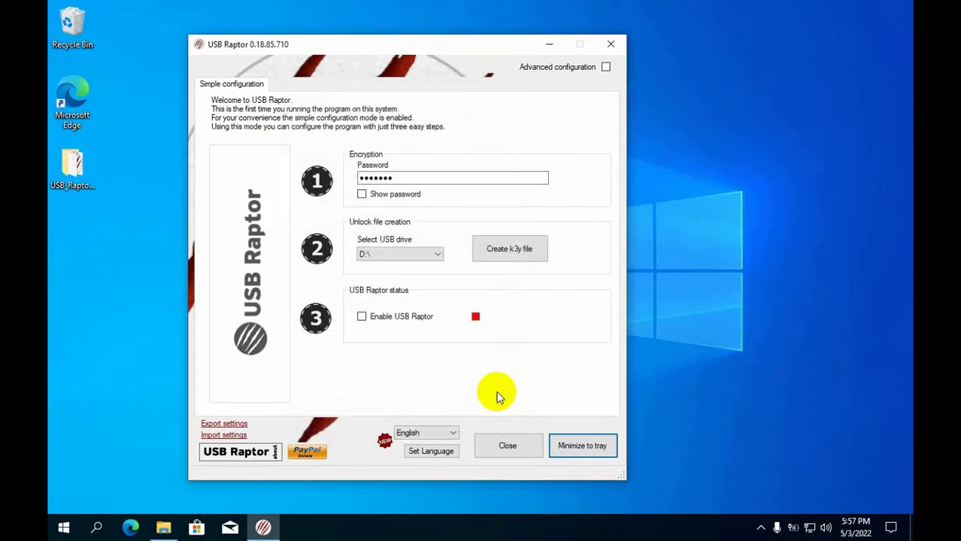
- Replace the default encryption password with a new password and create the k3y unlock file on USB drive D:\
{"action": "left_click", "coordinate": [361, 194]}
{"action": "double_click", "coordinate": [366, 177]}
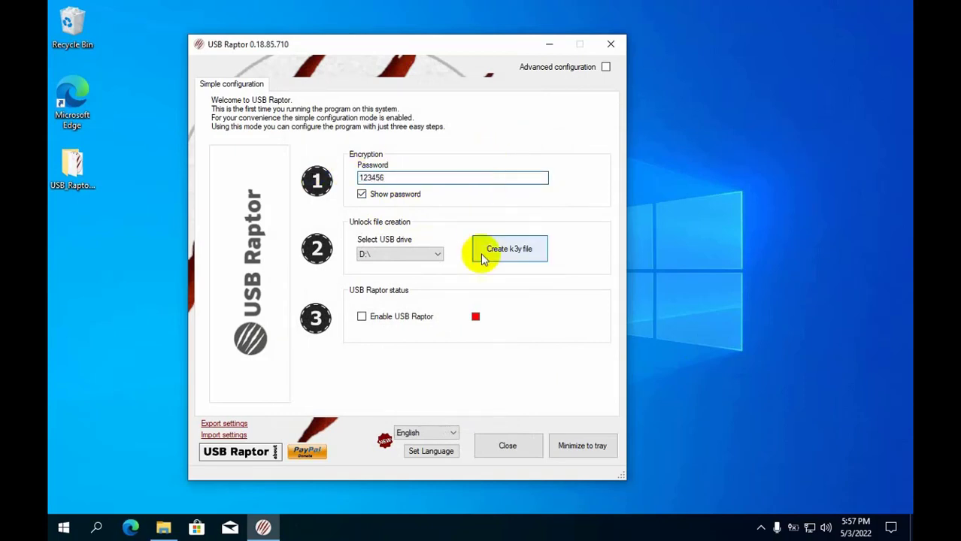
{"action": "left_click", "coordinate": [439, 259]}
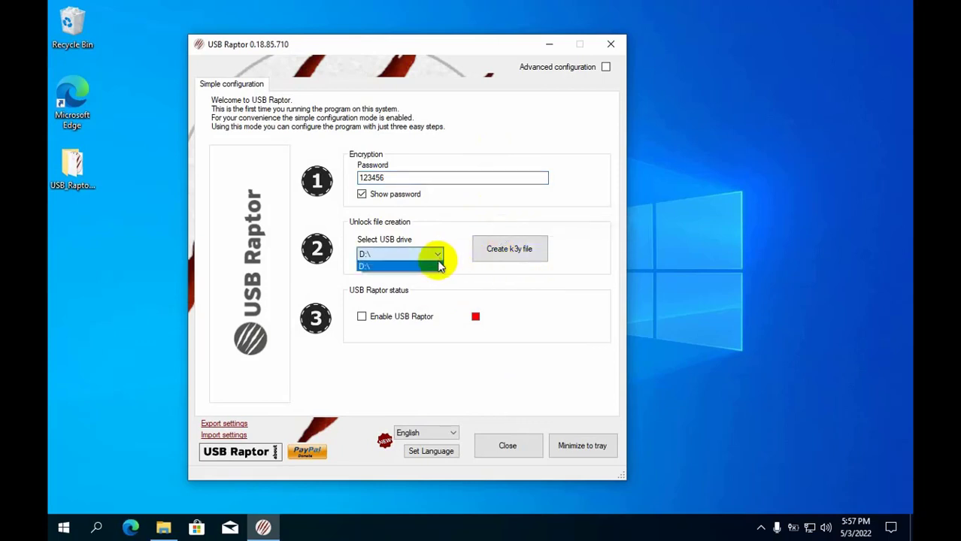
{"action": "left_click", "coordinate": [431, 268]}
{"action": "left_click", "coordinate": [511, 253]}
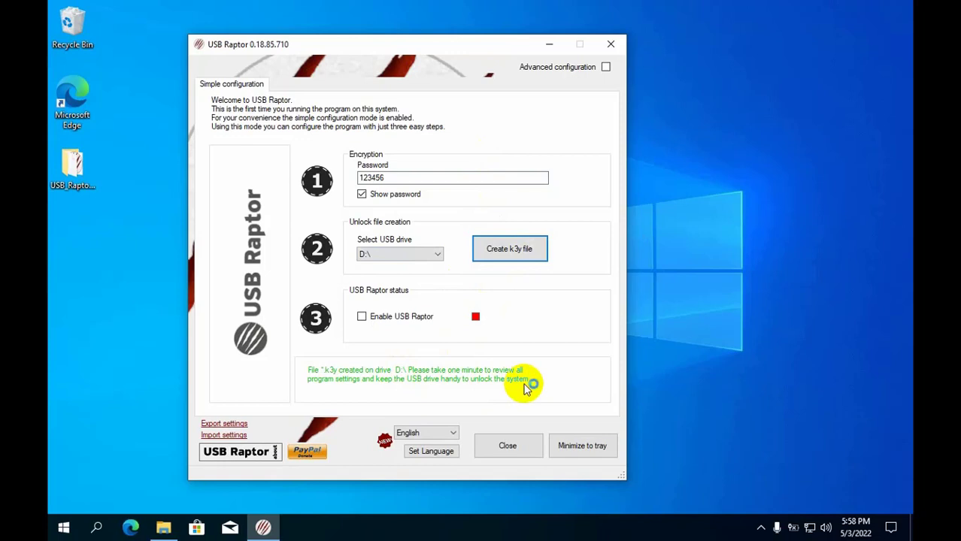
- In advanced configuration, set USB Raptor to run at Windows startup in the system tray, and make this computer the master synchronizing lock and unlock
{"action": "left_click", "coordinate": [605, 66]}
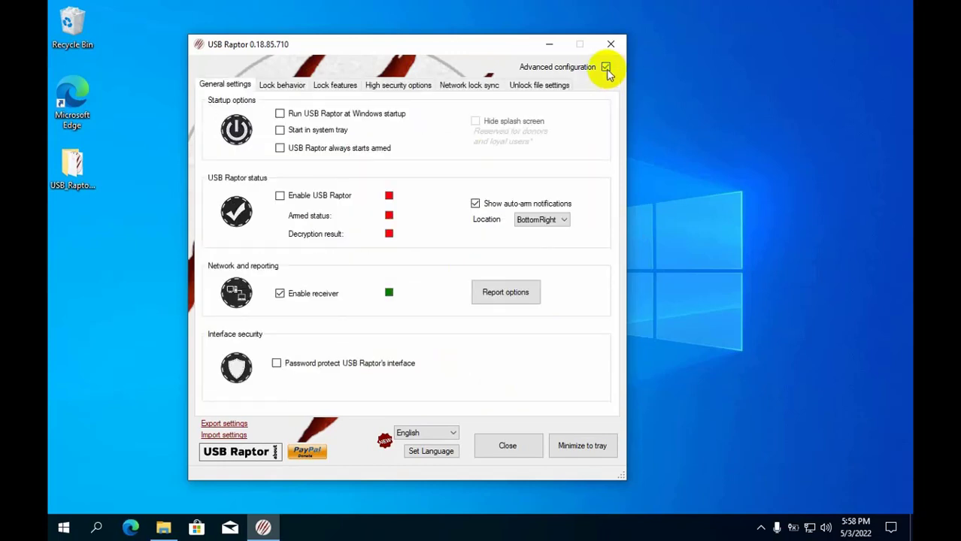
{"action": "left_click", "coordinate": [336, 115]}
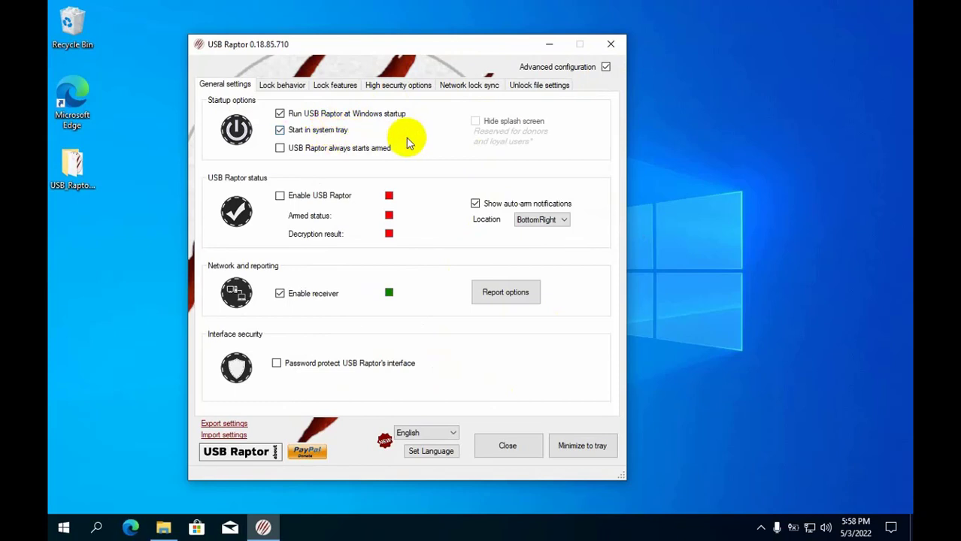
{"action": "left_click", "coordinate": [471, 86]}
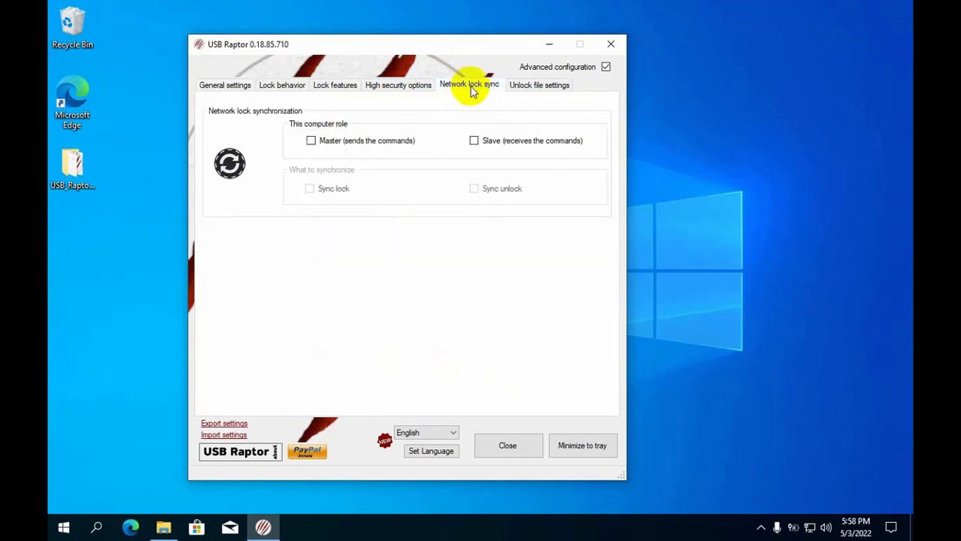
{"action": "left_click", "coordinate": [334, 144]}
{"action": "left_click", "coordinate": [327, 189]}
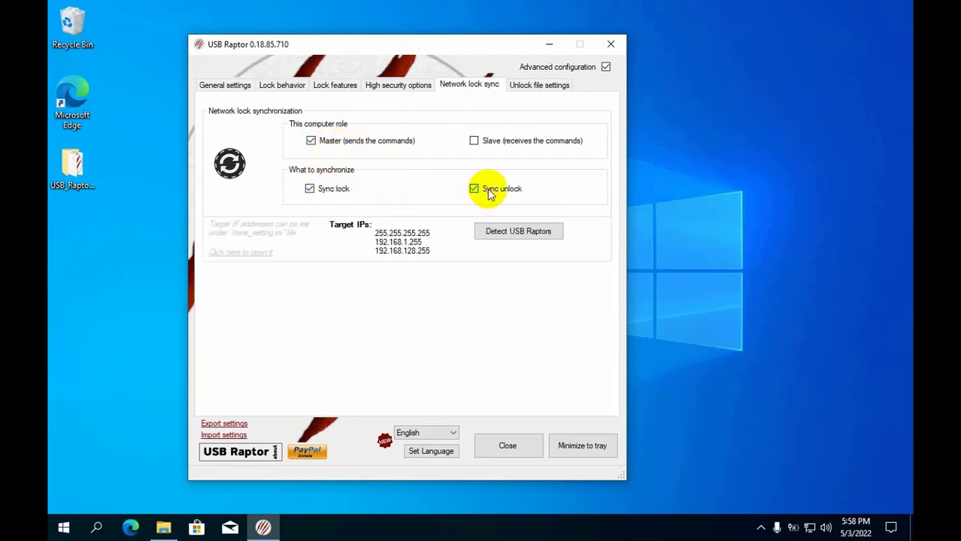
- Return to simple configuration, enable USB Raptor on this second computer and minimize it to the tray
{"action": "left_click", "coordinate": [239, 86]}
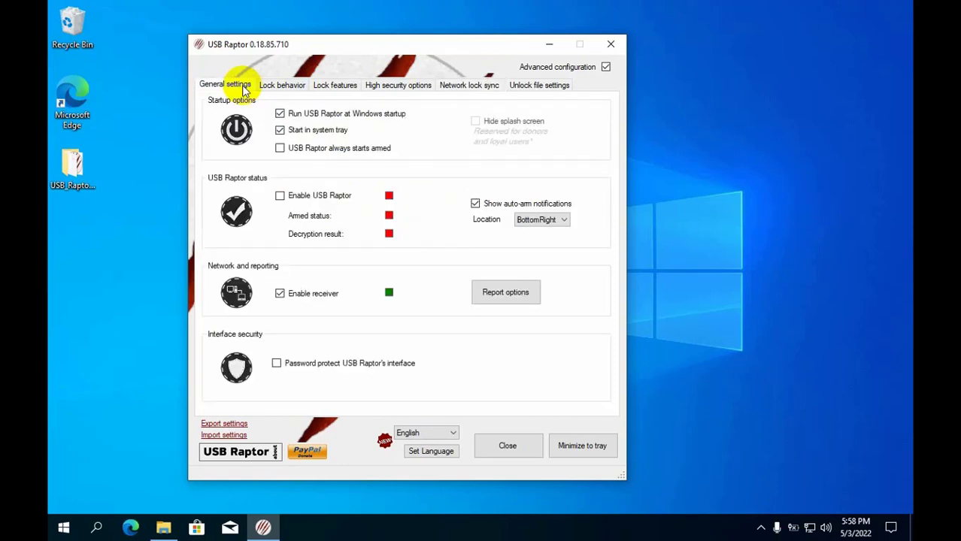
{"action": "left_click", "coordinate": [606, 66]}
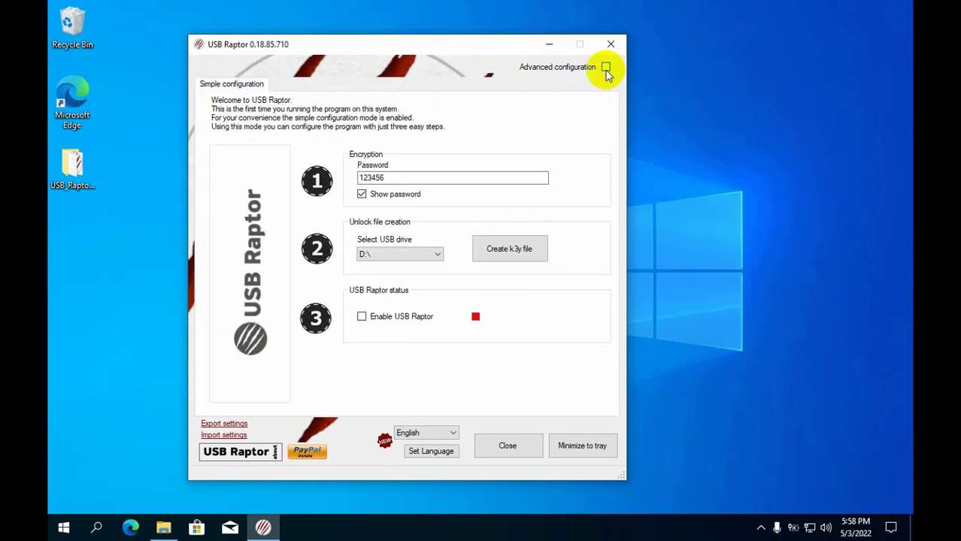
{"action": "left_click", "coordinate": [396, 317]}
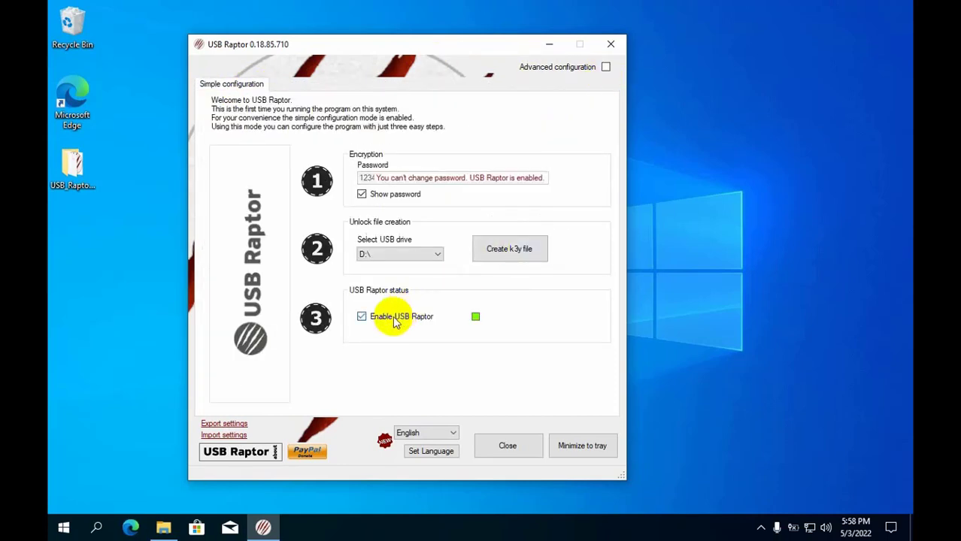
{"action": "left_click", "coordinate": [558, 446]}
- Move the USB Raptor icon out of the hidden tray icons onto the taskbar's notification area
{"action": "left_click", "coordinate": [761, 529]}
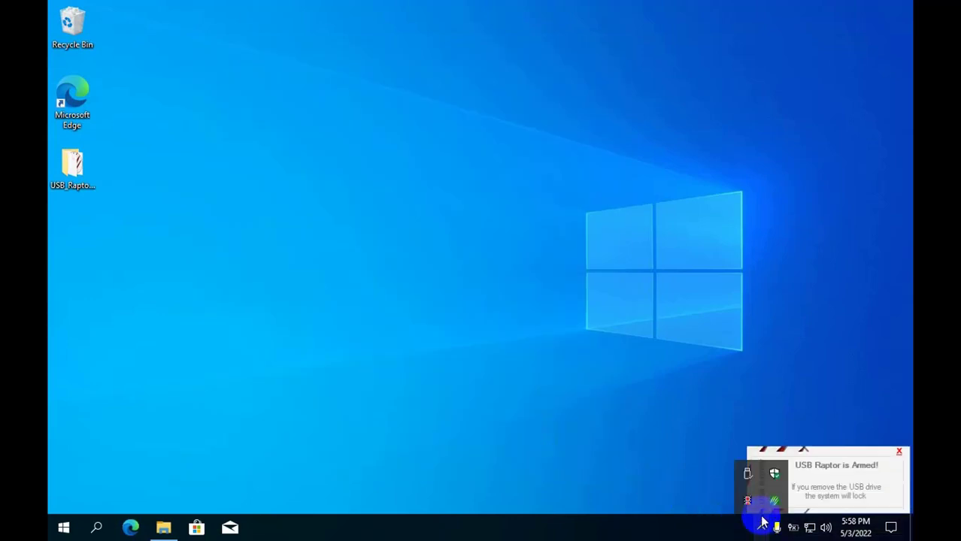
{"action": "left_click_drag", "start_coordinate": [762, 522], "coordinate": [755, 525]}
{"action": "left_click", "coordinate": [592, 352]}
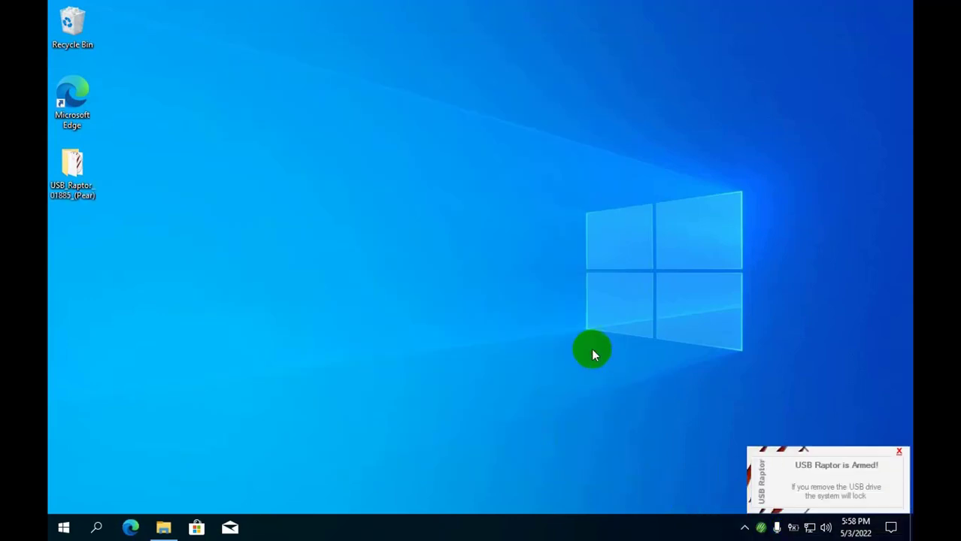
- In the more_settings file of the USB_Raptor_01885_(Pear) folder, set BroadcastTarget2 to 10.11.32.255, save it and close the windows
{"action": "left_click", "coordinate": [163, 527]}
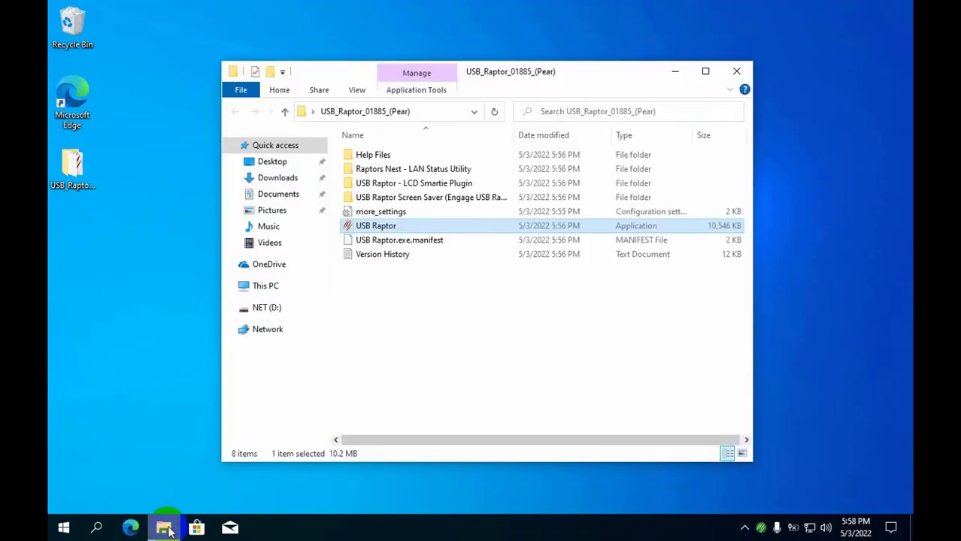
{"action": "left_click", "coordinate": [391, 214]}
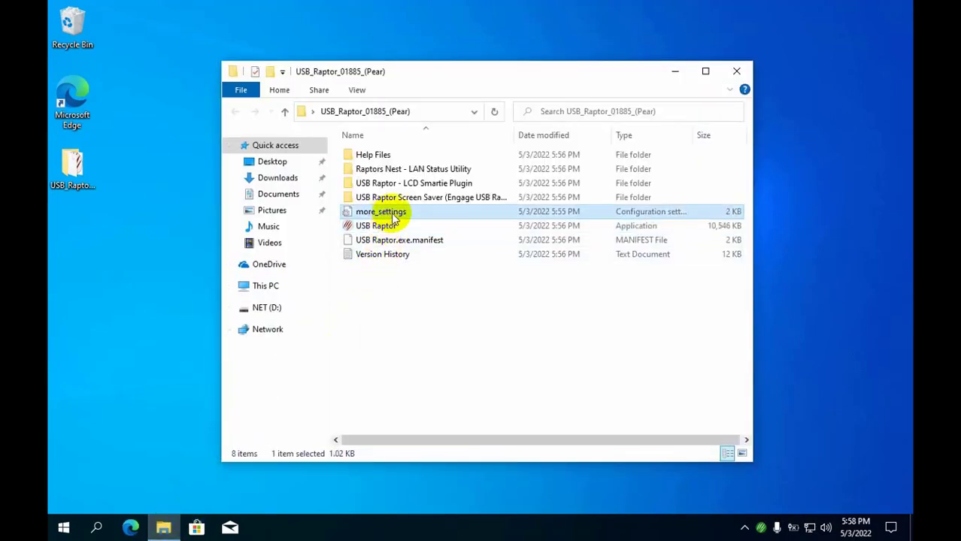
{"action": "double_click", "coordinate": [393, 213]}
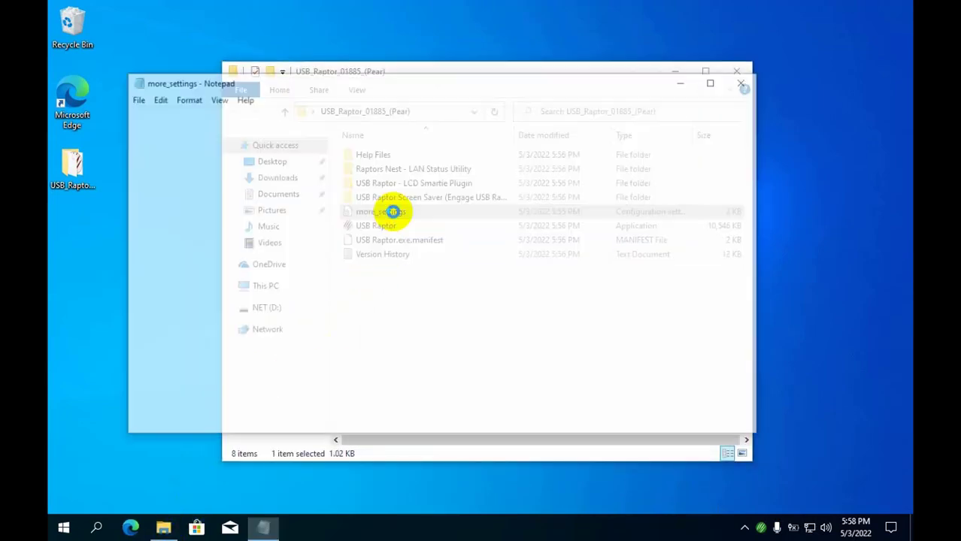
{"action": "left_click_drag", "start_coordinate": [229, 148], "coordinate": [300, 148]}
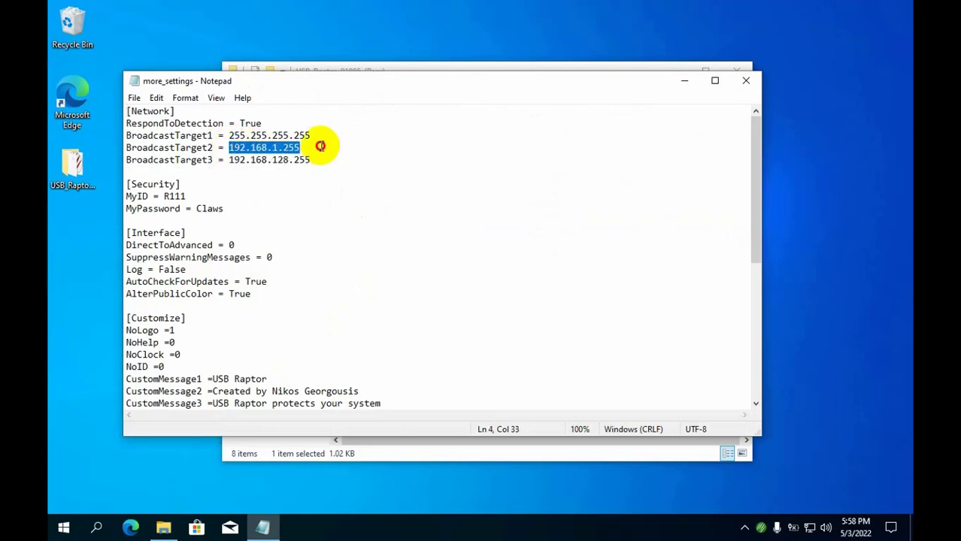
{"action": "type", "text": "10.11.32.2"}
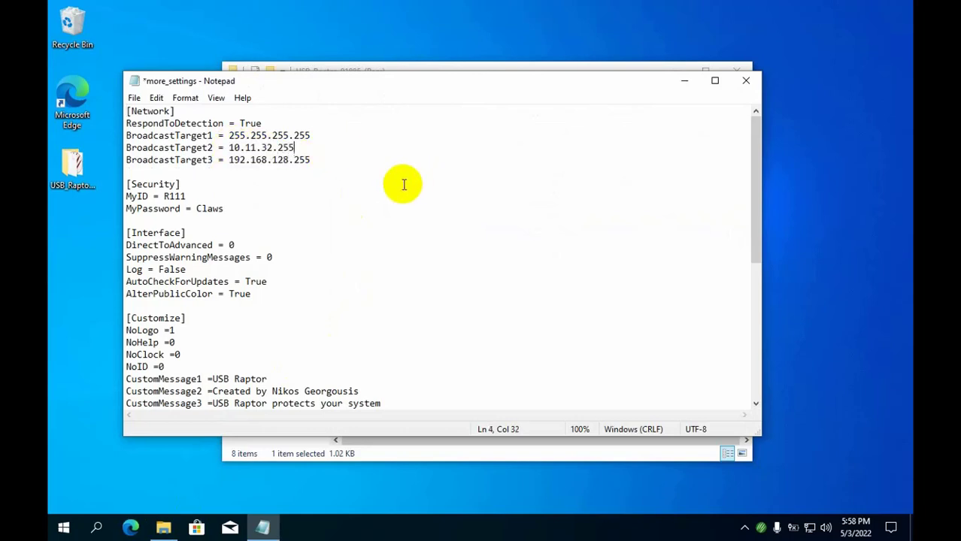
{"action": "left_click", "coordinate": [133, 99]}
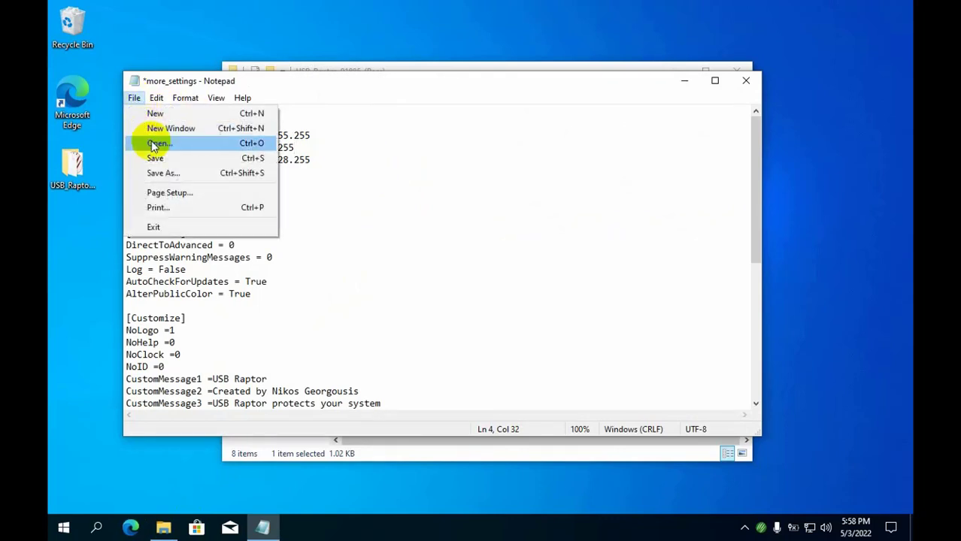
{"action": "left_click", "coordinate": [166, 156]}
{"action": "left_click", "coordinate": [747, 81]}
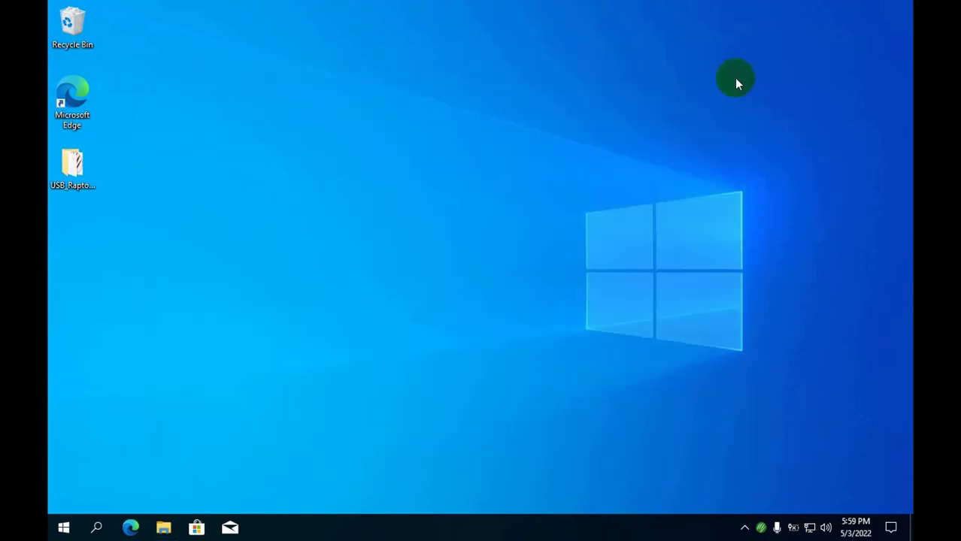